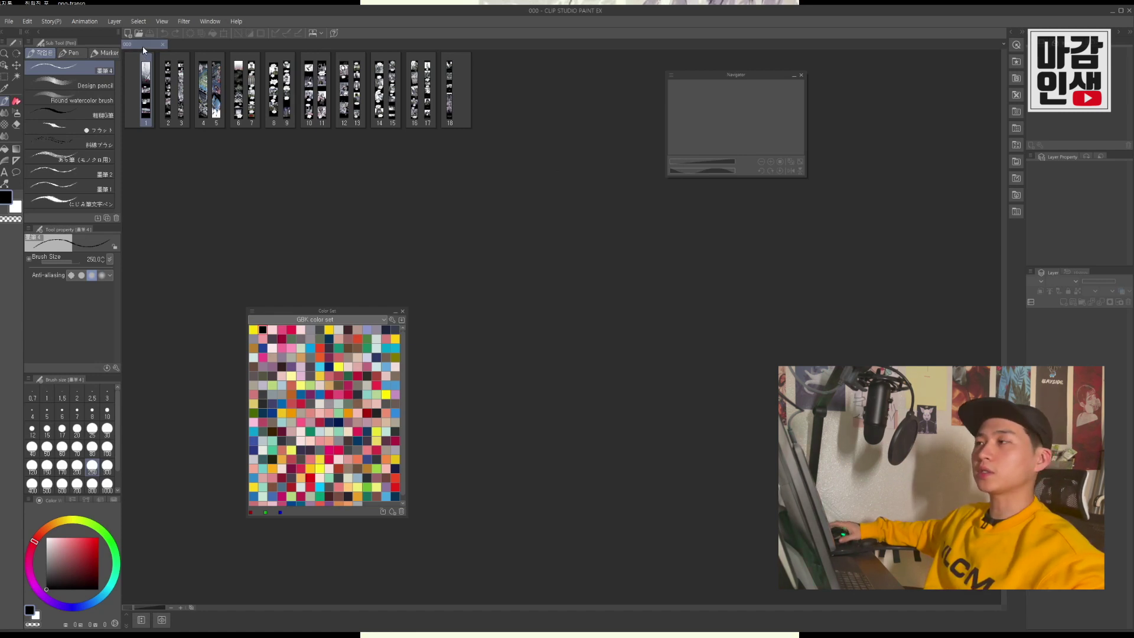
Enlarge the page thumbnails and open the story editor with the text of all pages
drag(147, 608, 145, 608)
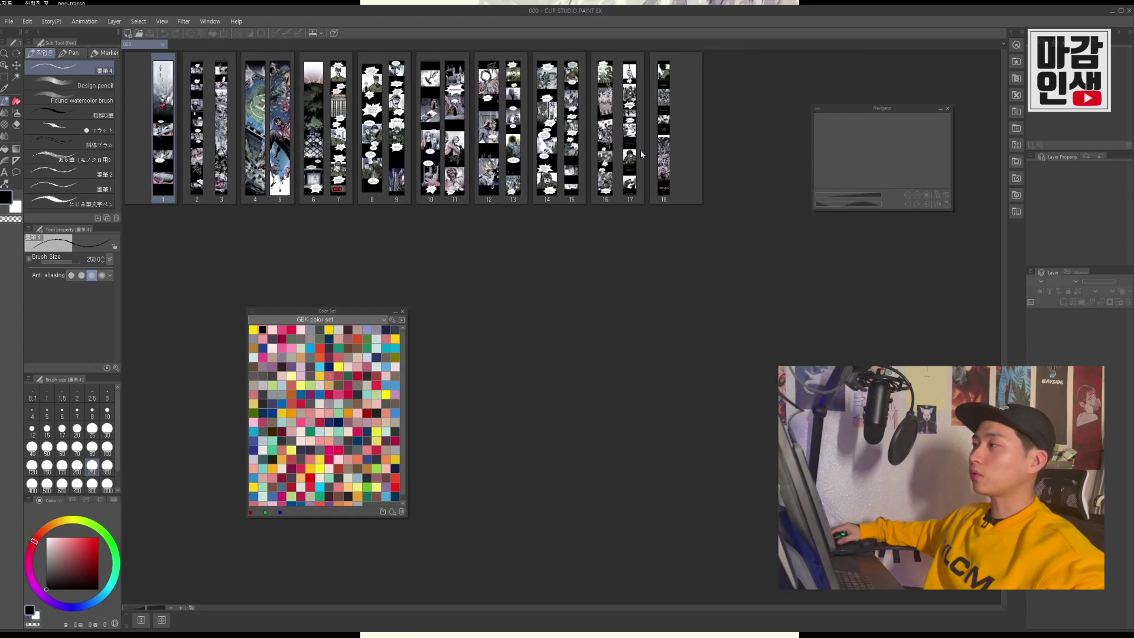
click(52, 24)
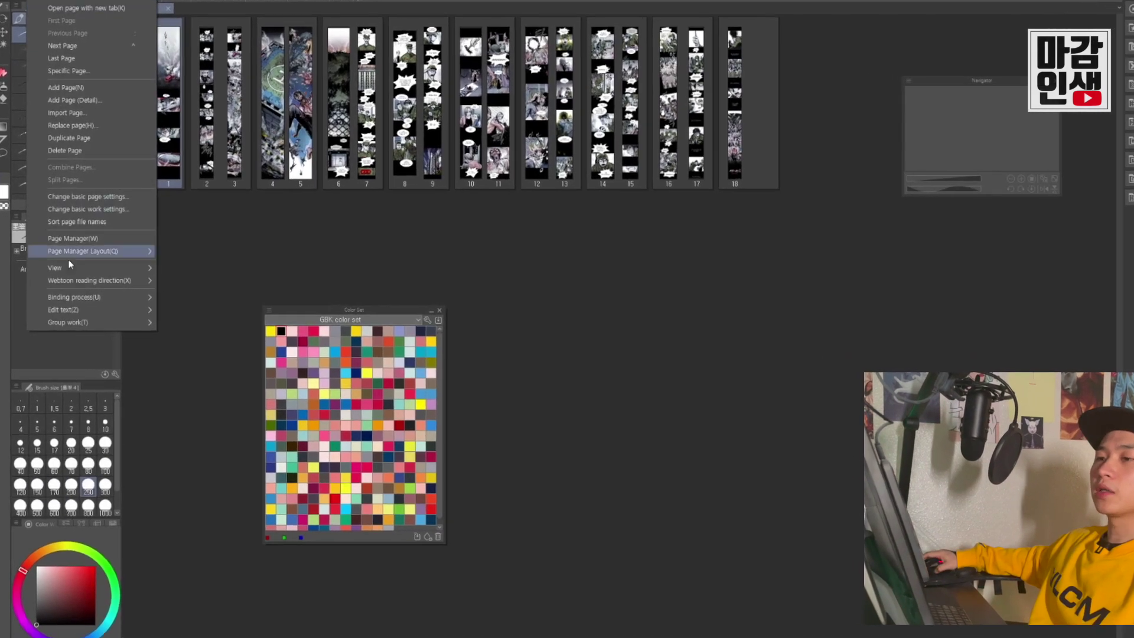
mouse_move(113, 320)
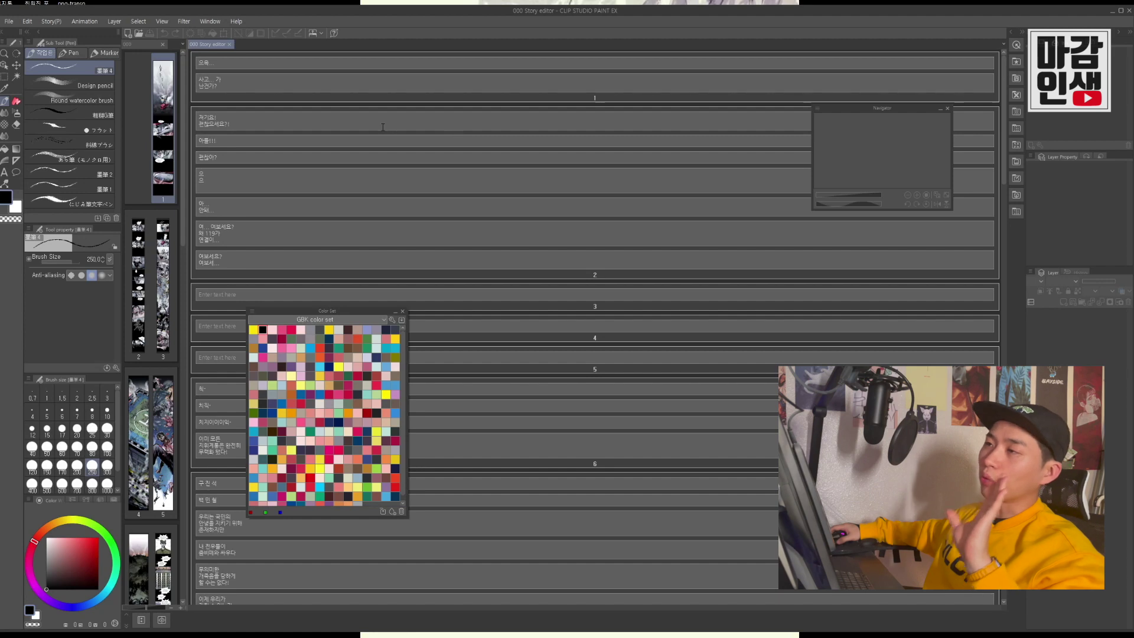
Look through the dialogue listed page by page in the story editor, down to the last pages
scroll(462, 166, down, 5)
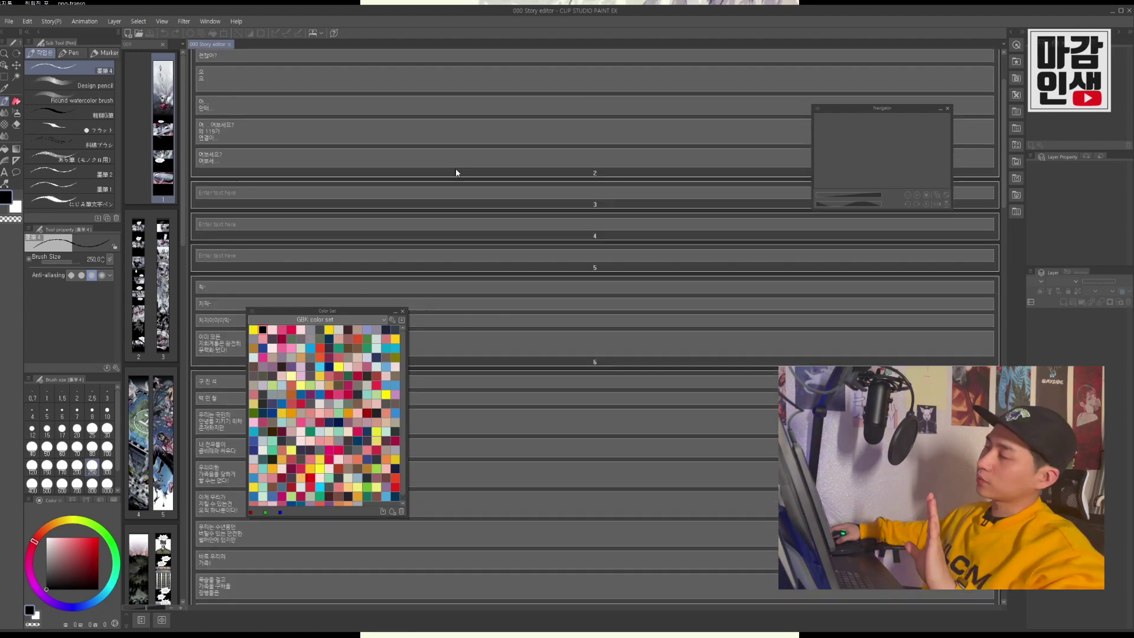
scroll(870, 278, down, 3)
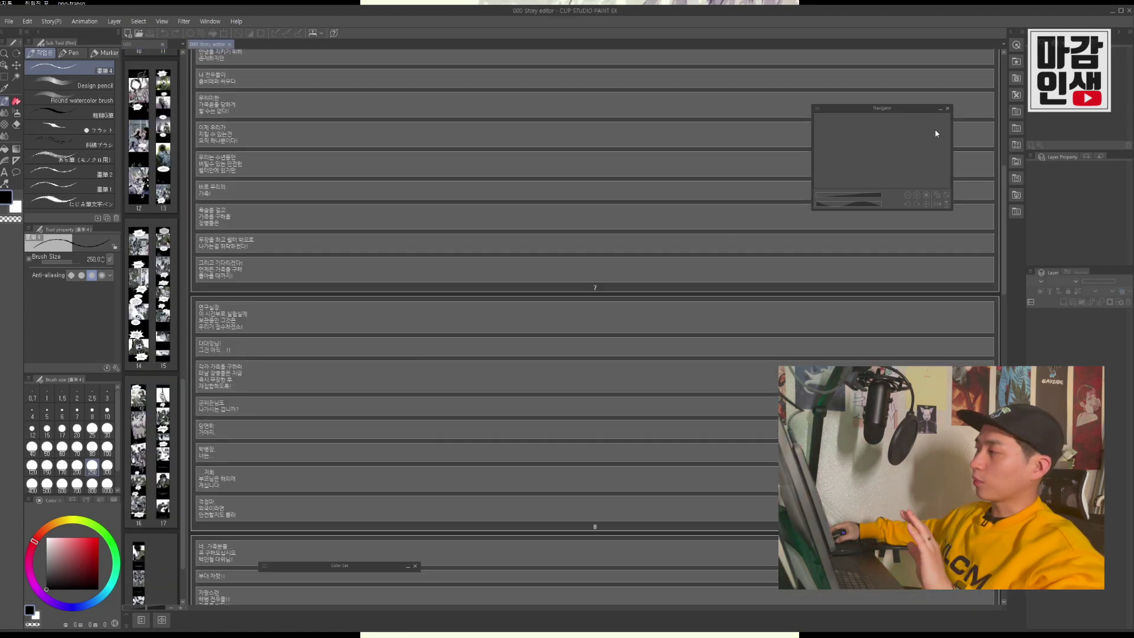
scroll(970, 248, down, 3)
scroll(970, 248, down, 5)
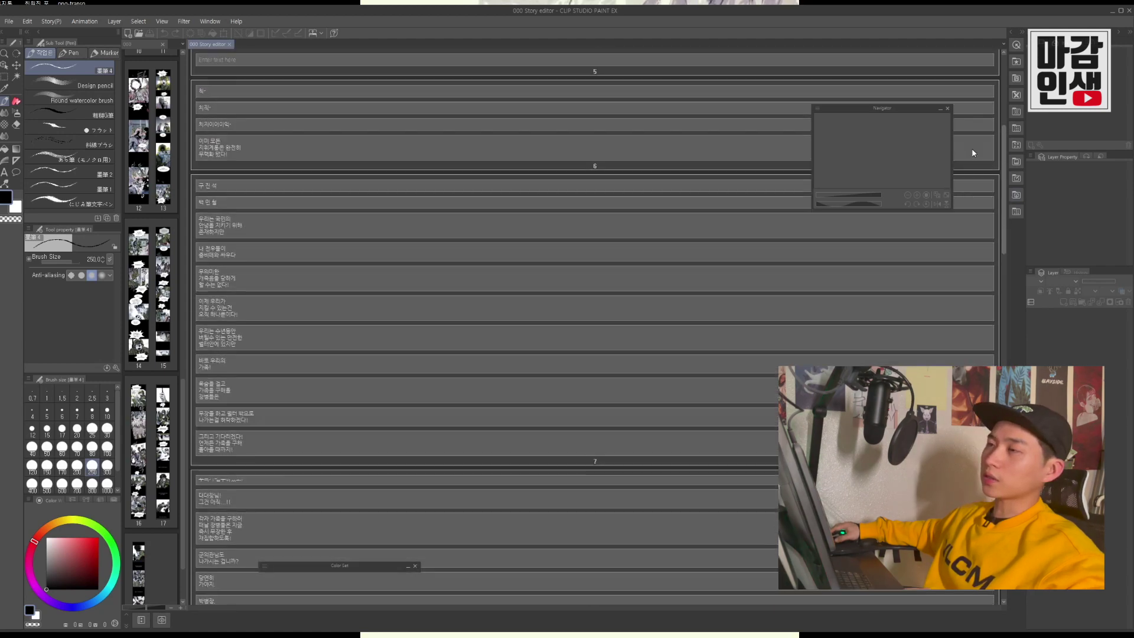
scroll(330, 515, down, 6)
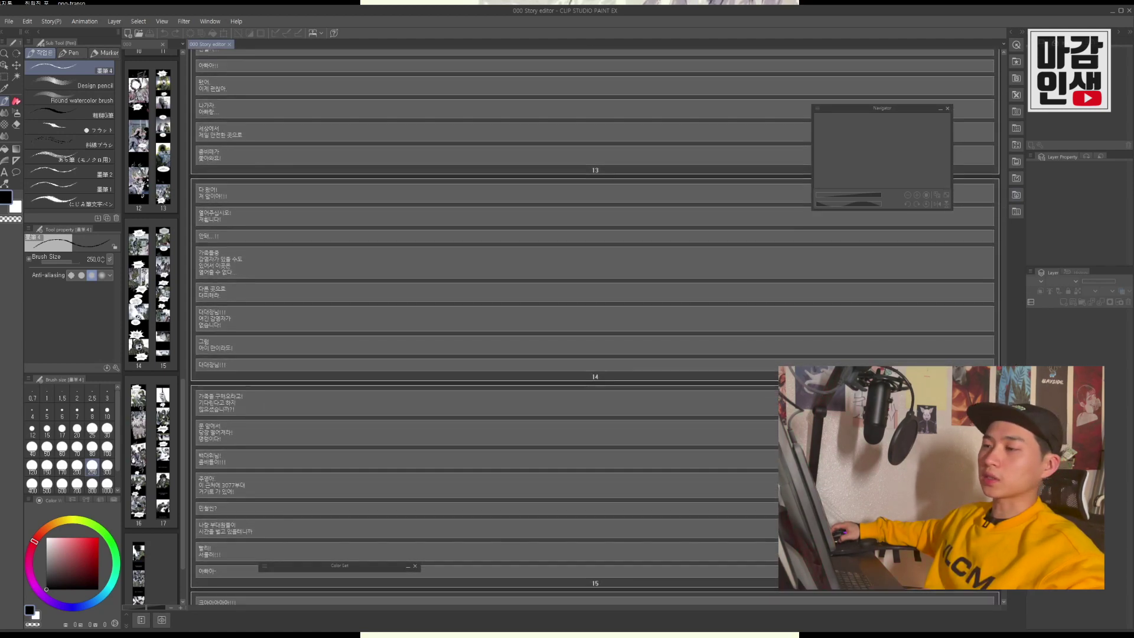
click(329, 515)
scroll(329, 515, up, 20)
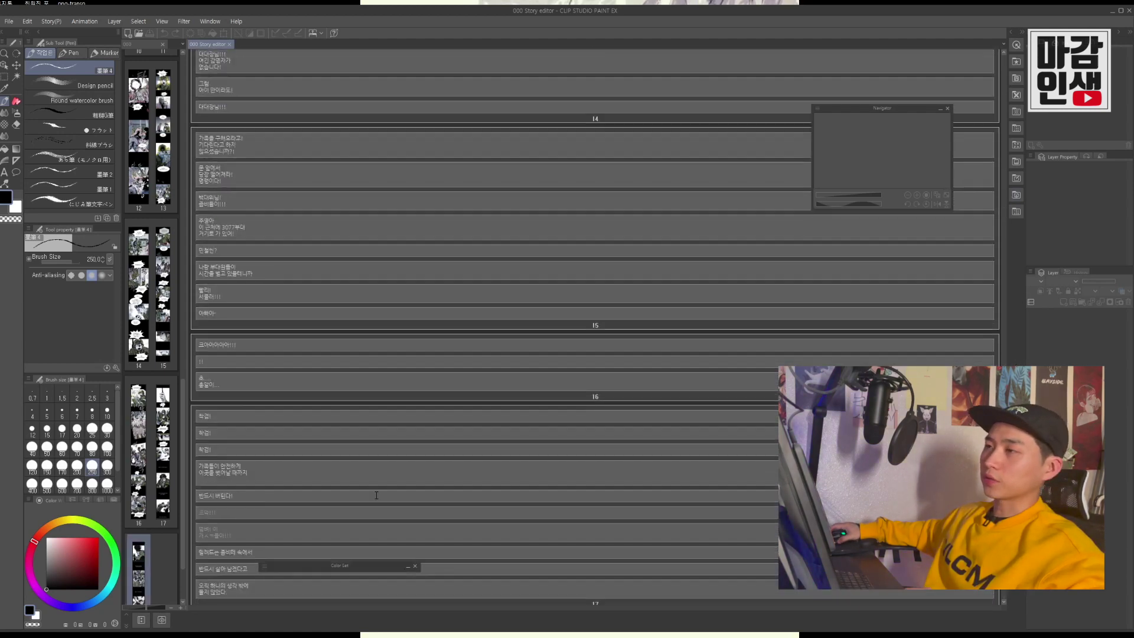
Highlight all story editor text at once, then check how the second dialogue entry of page 1 is selected line by line
key(ctrl+a)
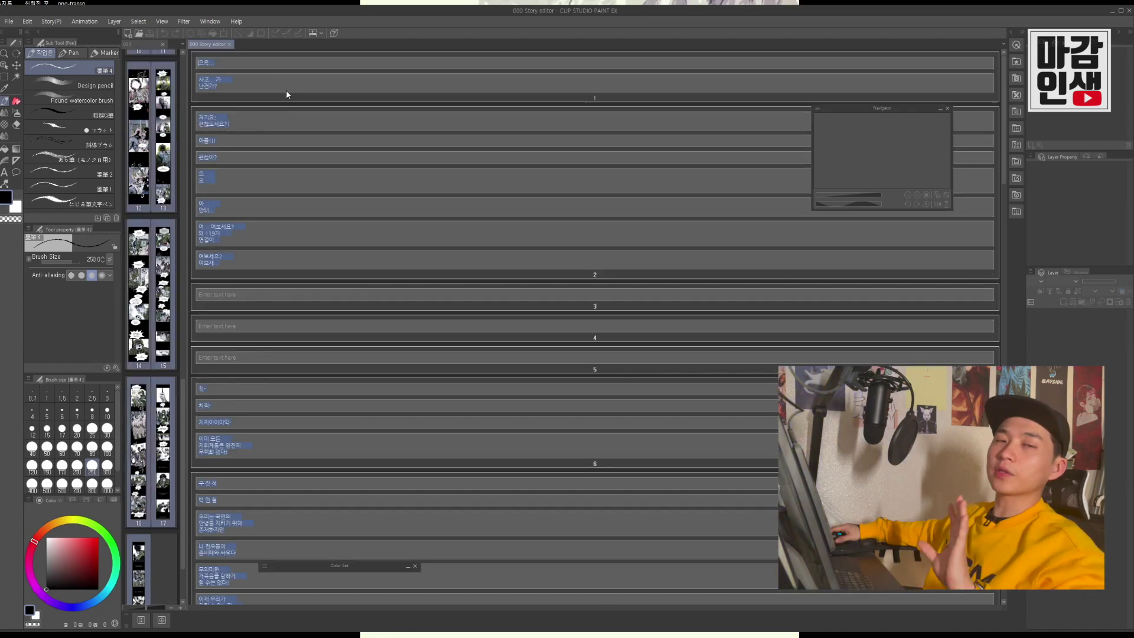
click(286, 90)
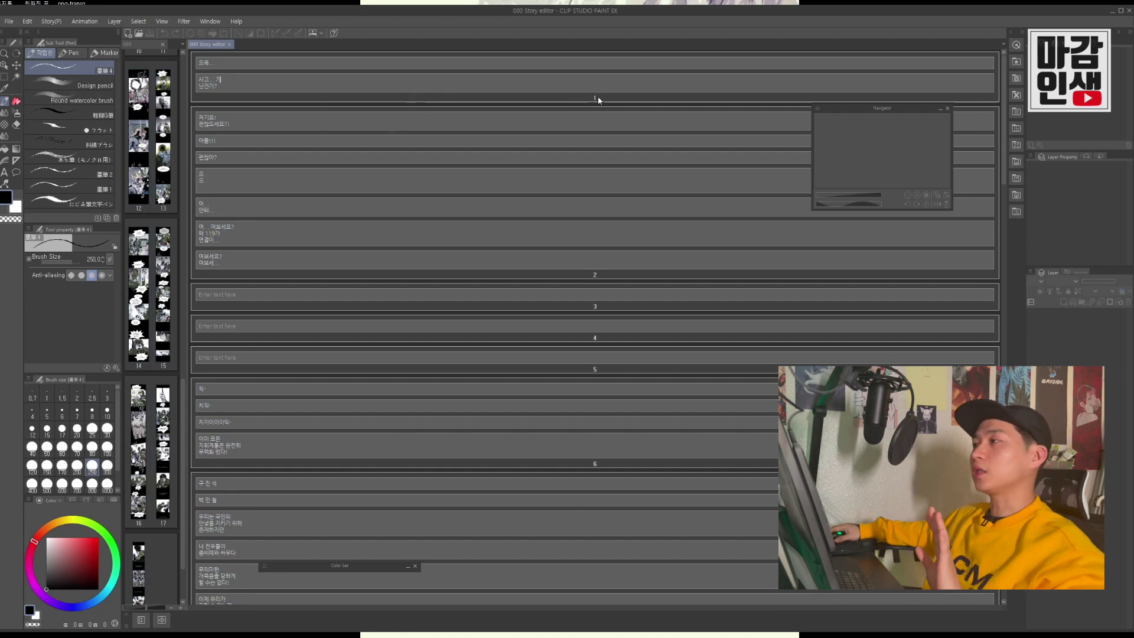
drag(198, 80, 266, 81)
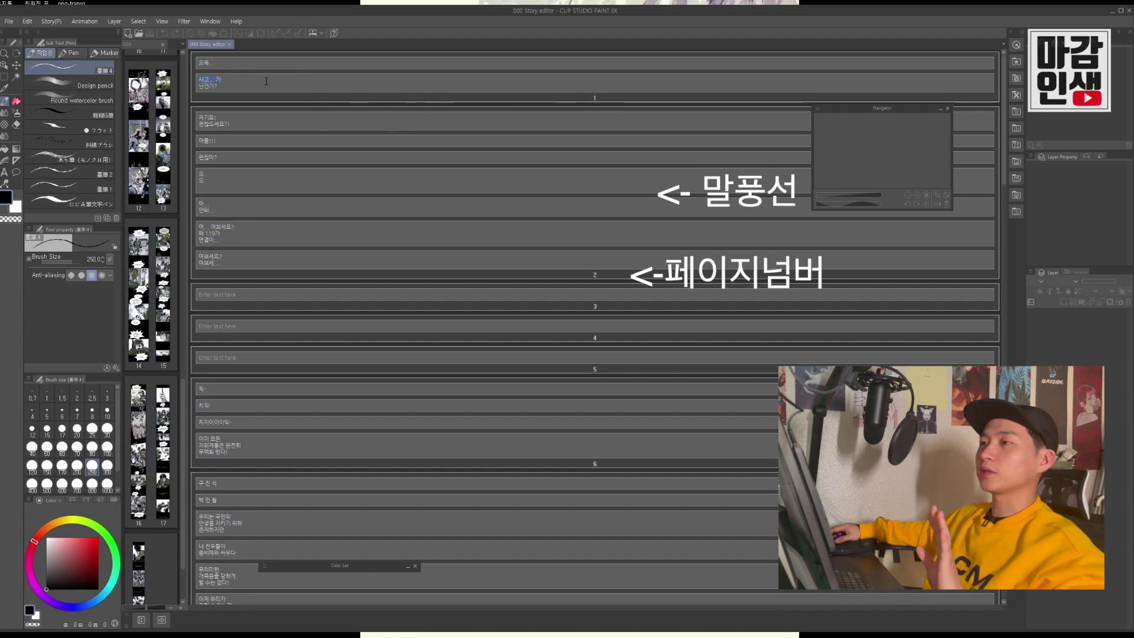
click(266, 81)
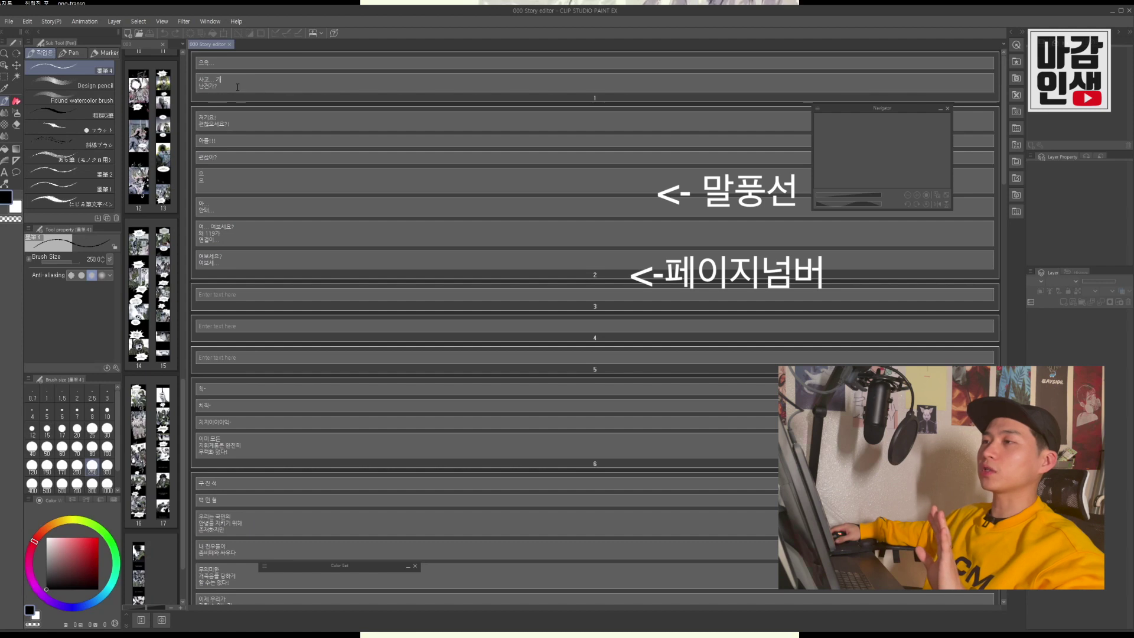
drag(186, 89, 211, 87)
Open page 1 beside the story editor and widen the editor pane against the canvas
scroll(202, 108, up, 3)
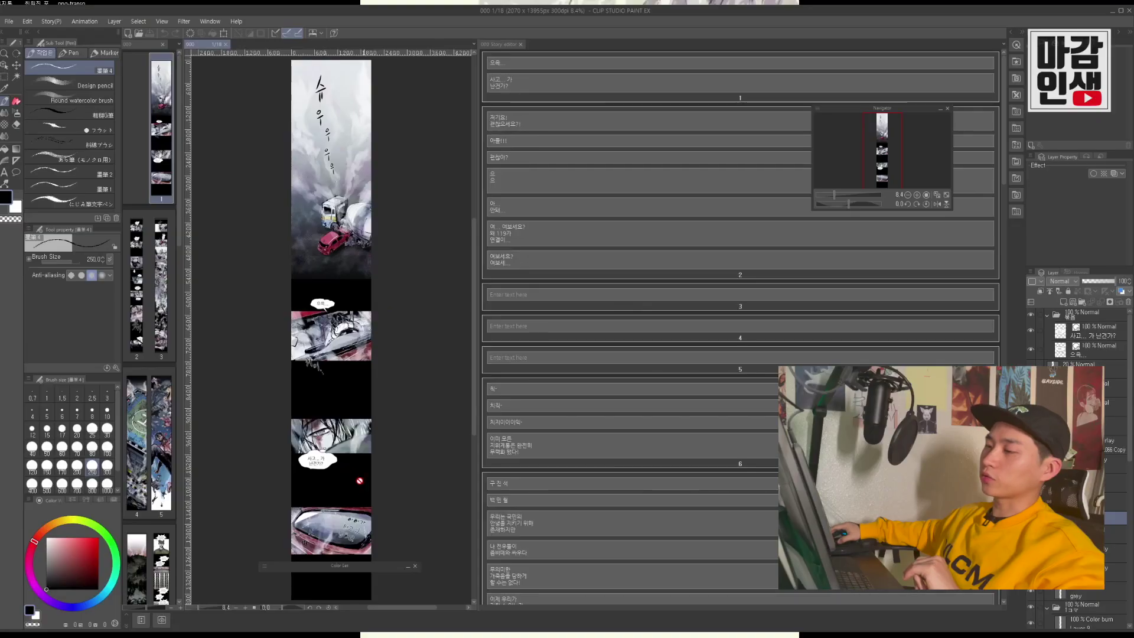
click(505, 87)
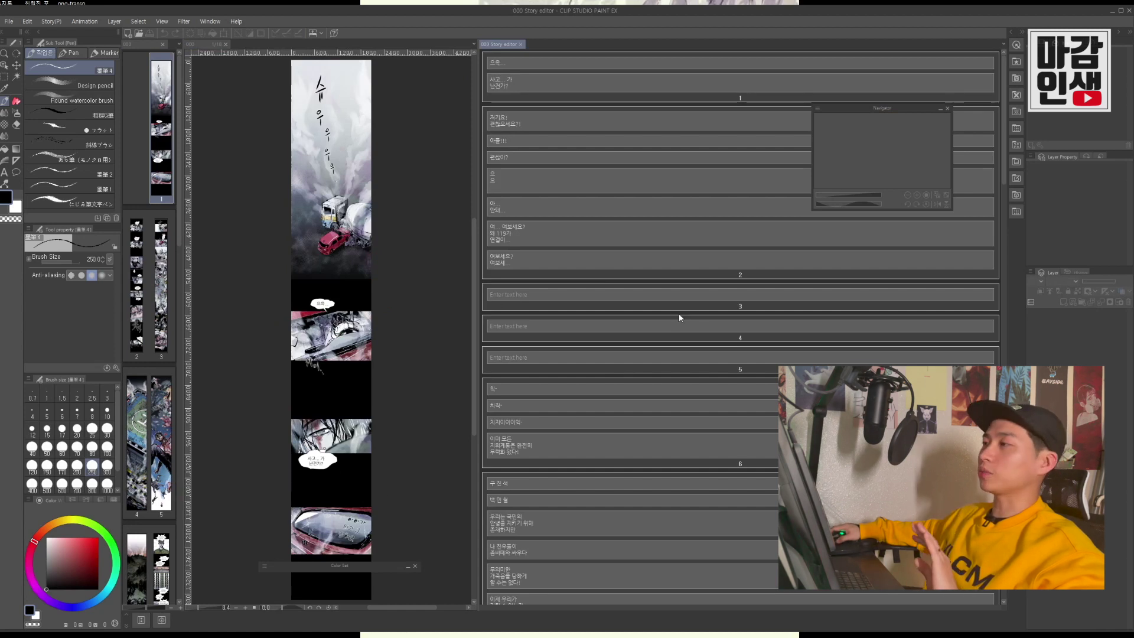
drag(476, 294, 362, 294)
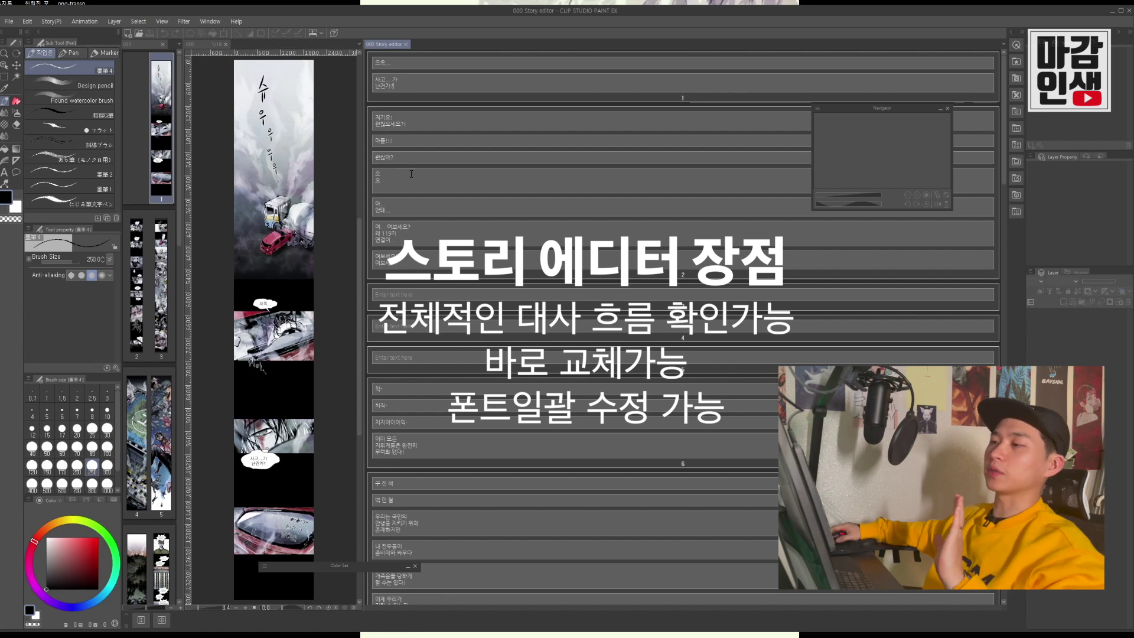
Make the text in both speech balloons of page 1 bold
double_click(264, 304)
key(ctrl+a)
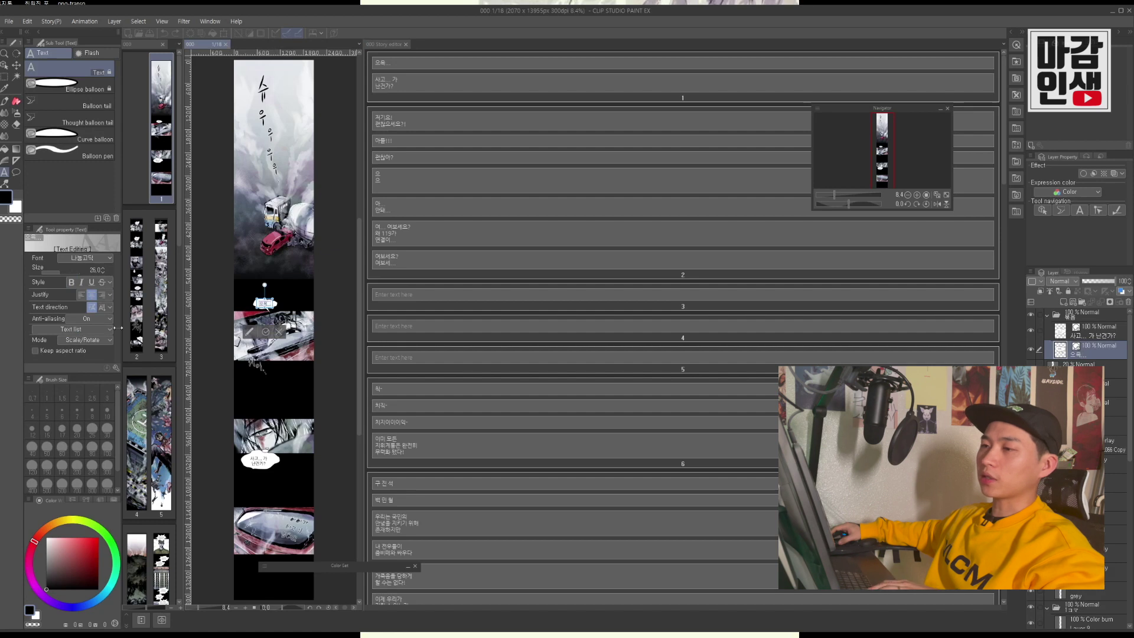
click(72, 284)
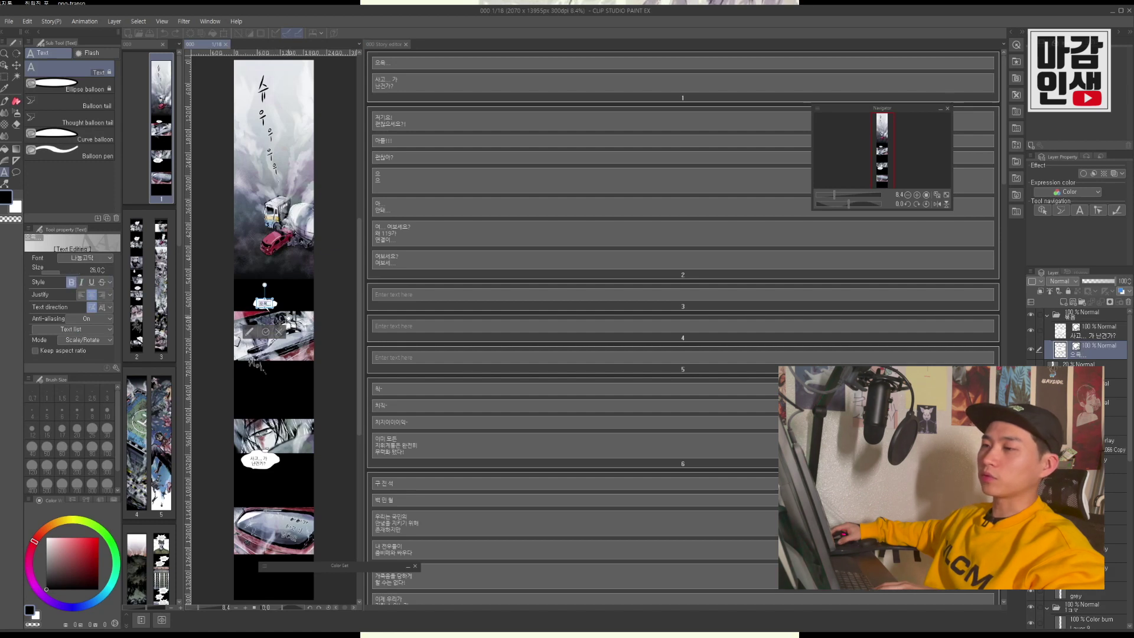
click(261, 459)
key(ctrl+a)
click(72, 283)
click(438, 302)
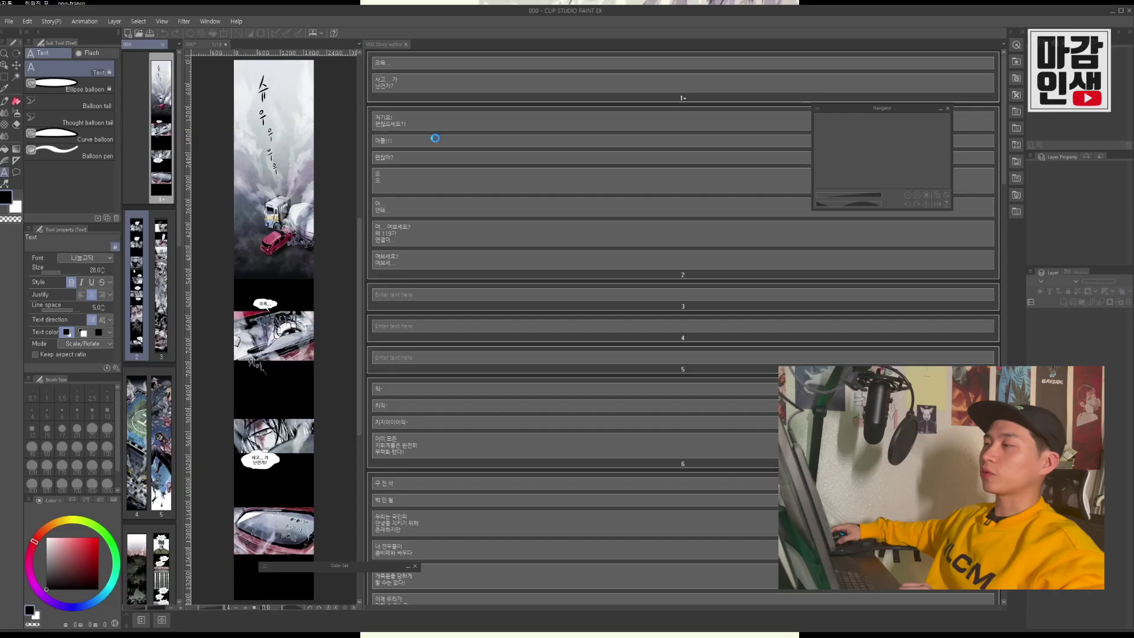
Open page 2 and select all of its dialogue entries in the story editor
click(473, 122)
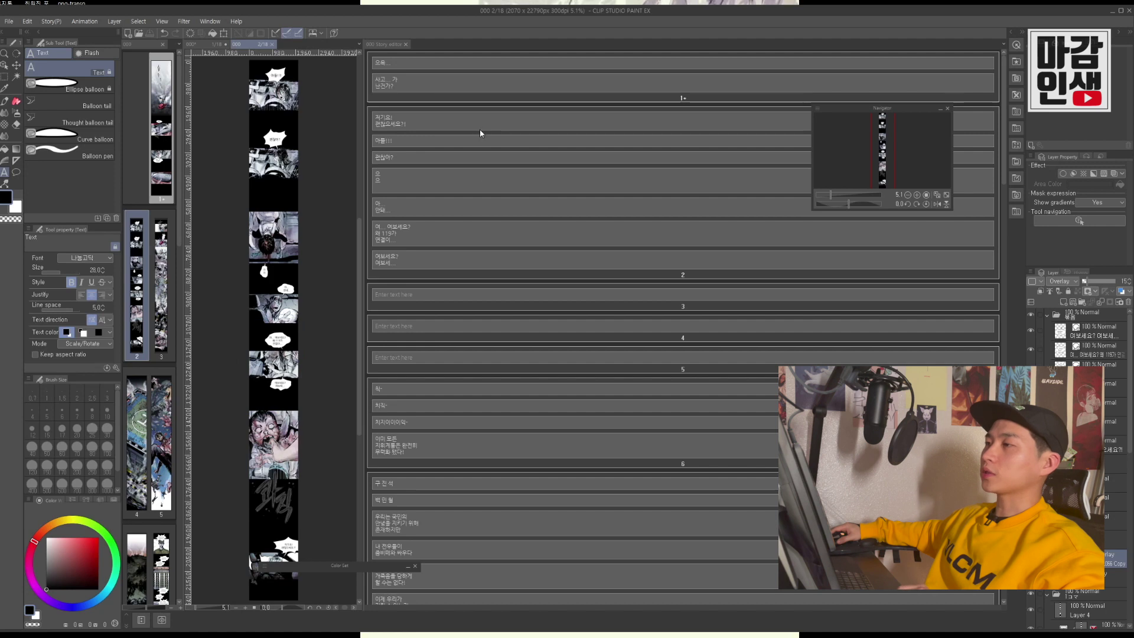
click(422, 115)
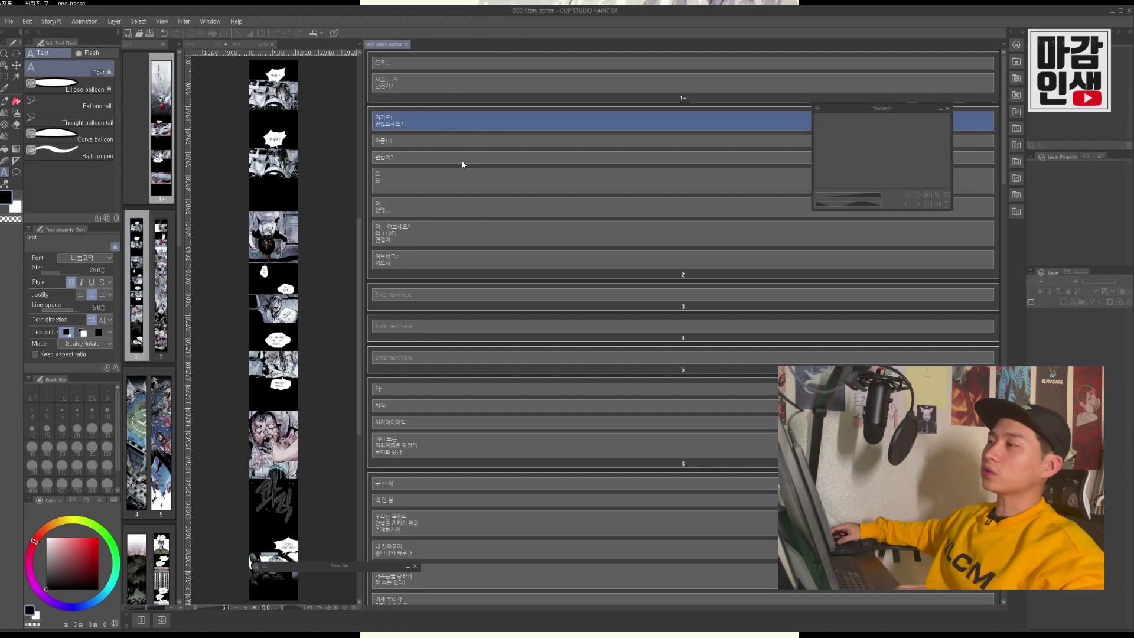
ctrl+click(447, 125)
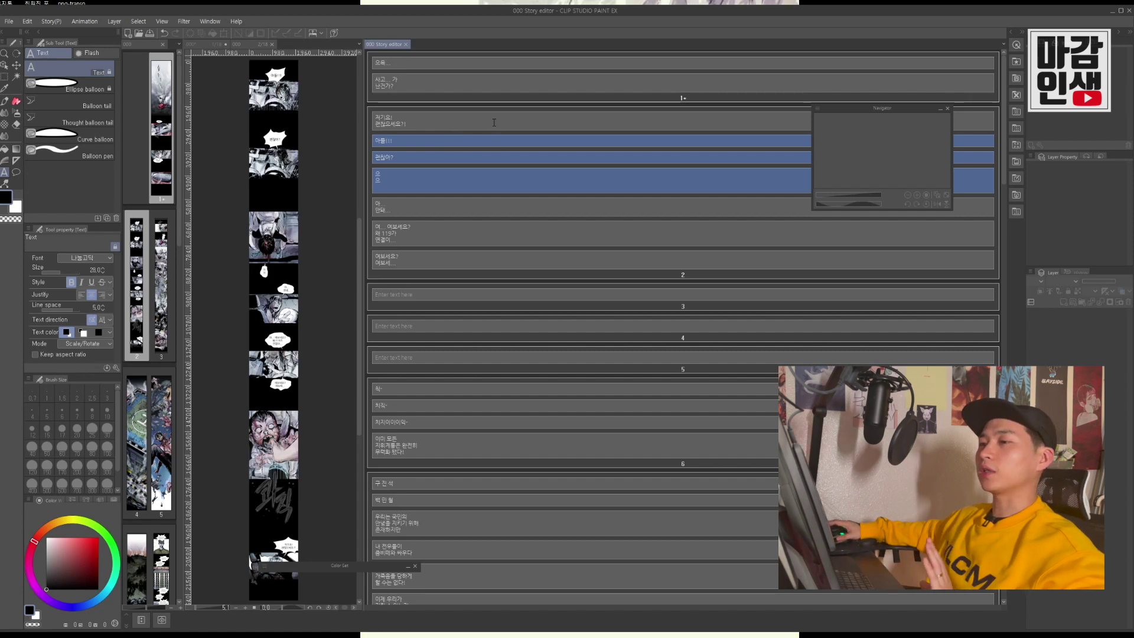
click(463, 122)
ctrl+click(473, 120)
ctrl+click(480, 157)
click(475, 125)
shift+click(470, 263)
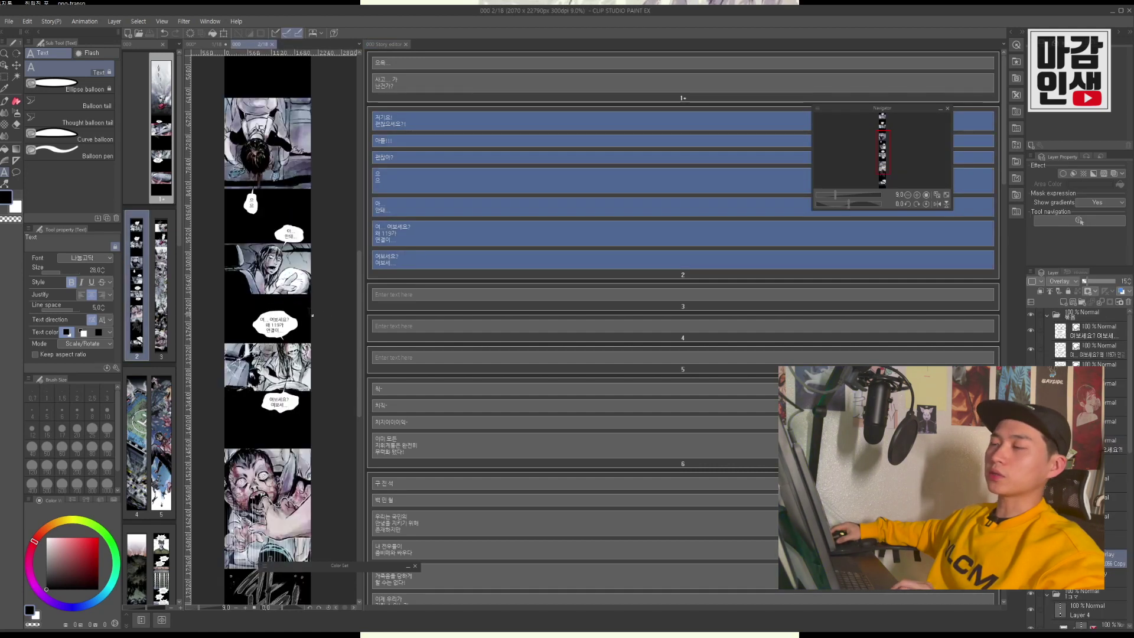
Set the text tool size to 30 and apply the tool properties to the selected page 2 dialogue
click(102, 268)
click(103, 268)
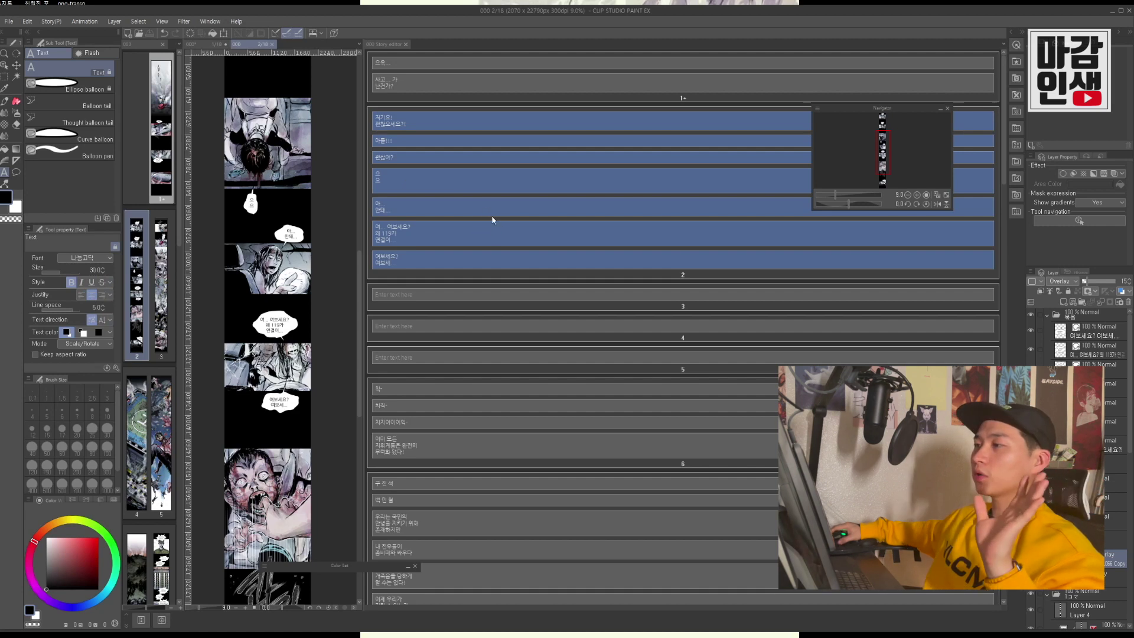
right_click(518, 185)
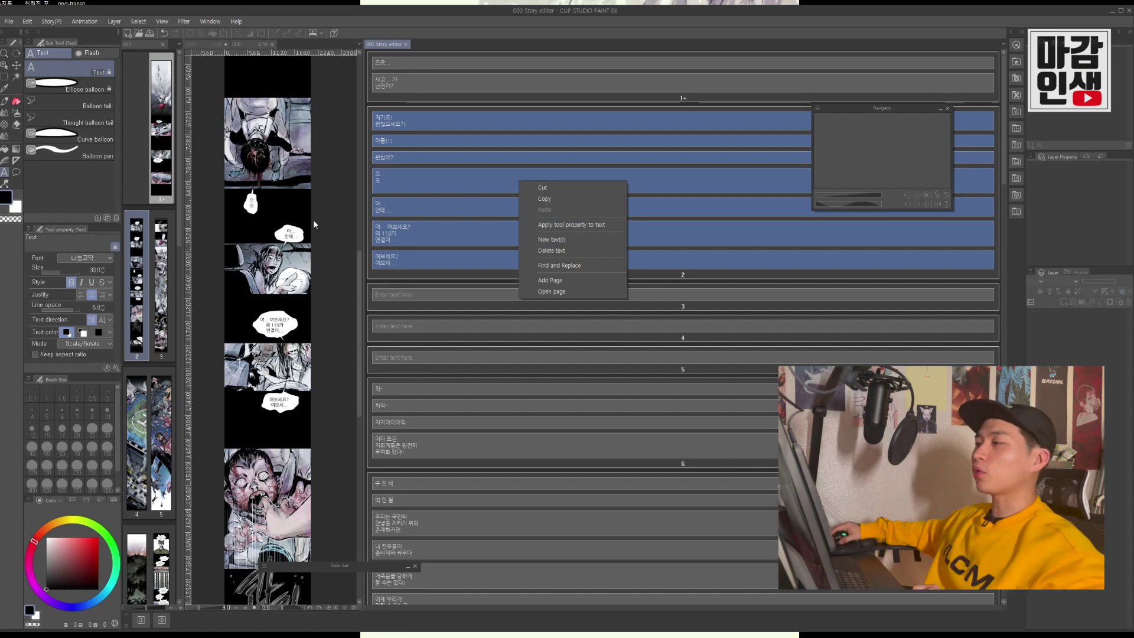
click(567, 225)
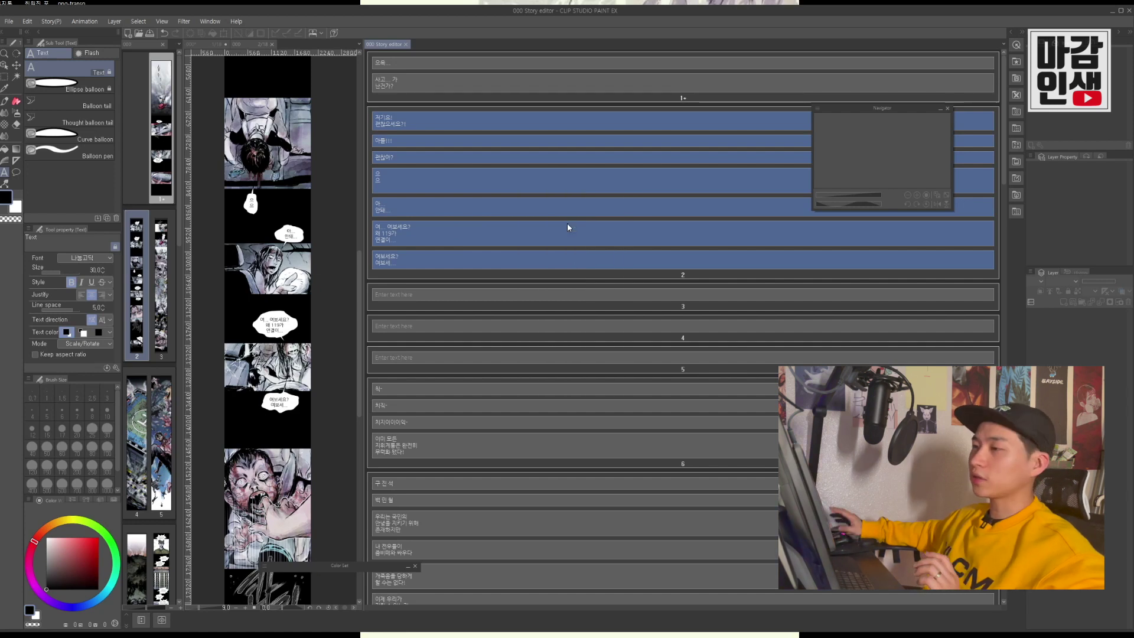
Adjust the page 2 speech balloon with the line about 119 to fit its text
click(295, 342)
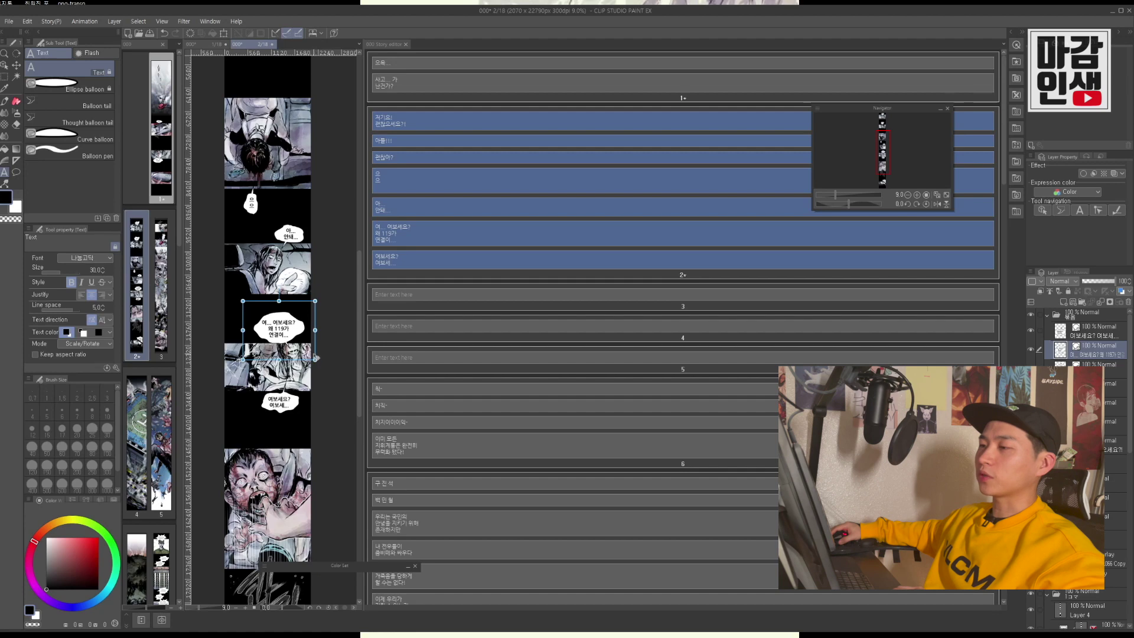
click(324, 406)
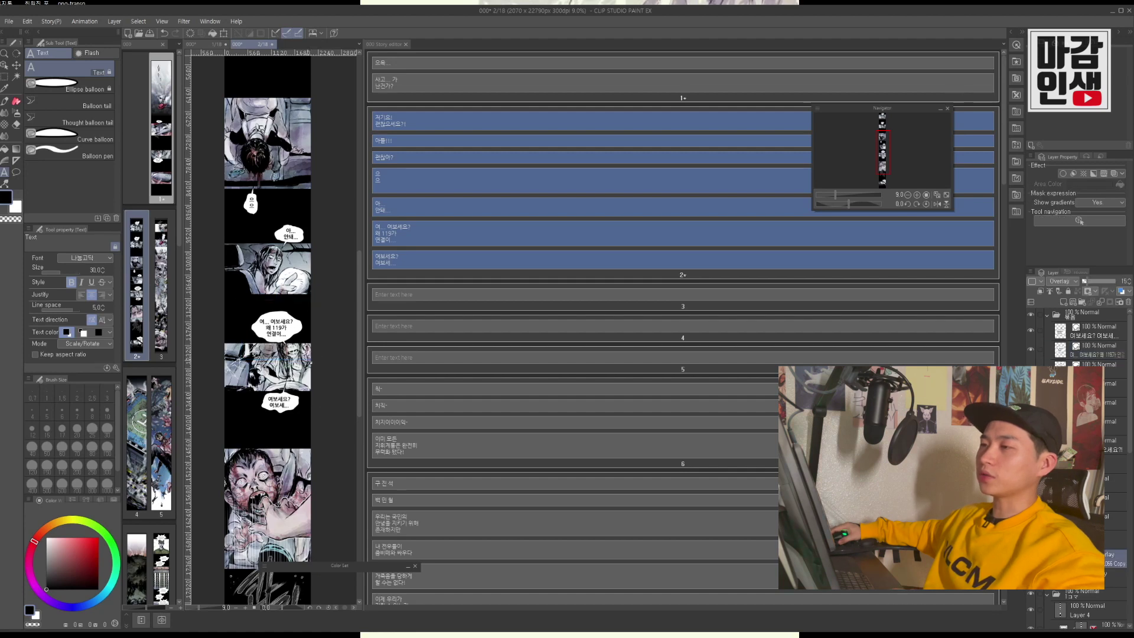
scroll(322, 329, down, 1)
Apply the text tool properties to all dialogue entries from the first on page 6 through the third on page 18
scroll(501, 316, down, 1)
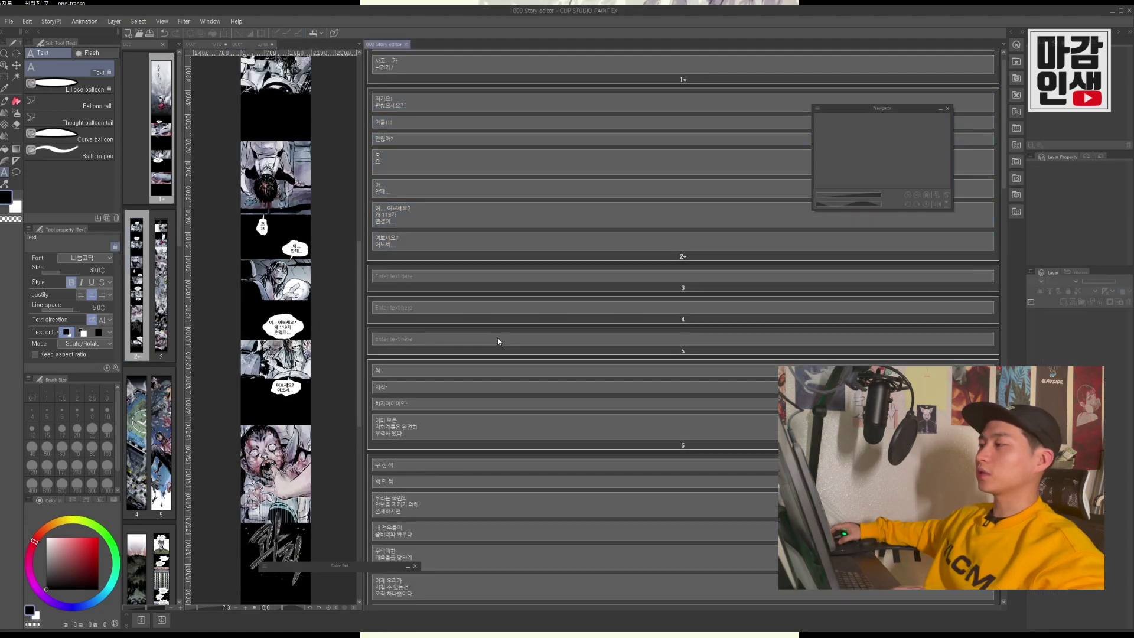
click(497, 338)
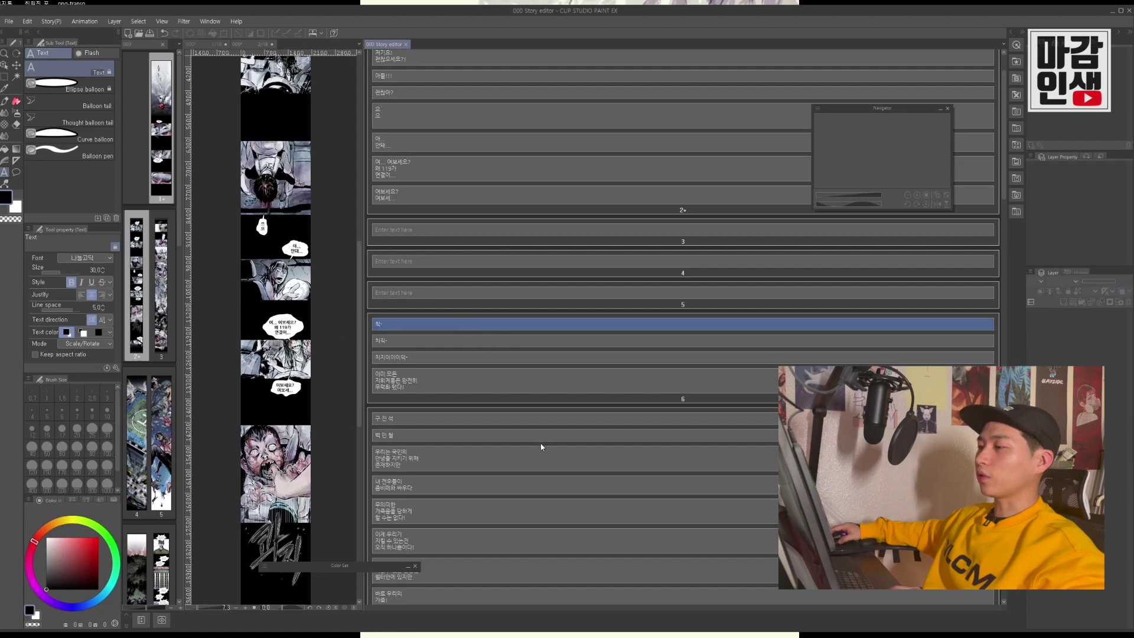
scroll(541, 447, down, 10)
scroll(541, 446, down, 3)
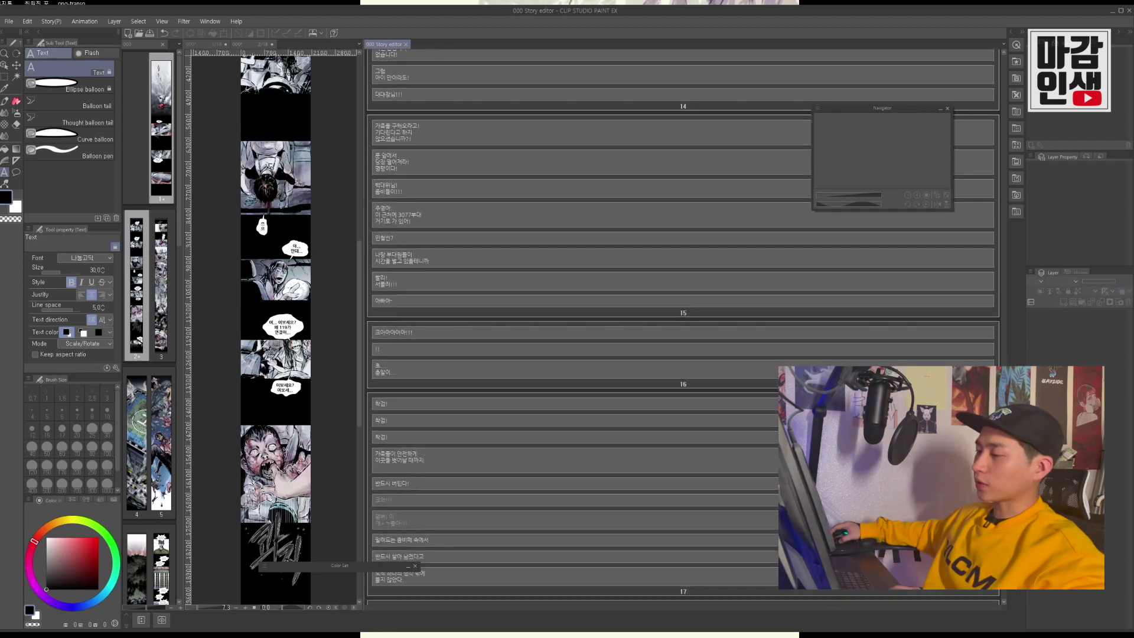
scroll(683, 328, down, 3)
shift+click(750, 503)
right_click(459, 329)
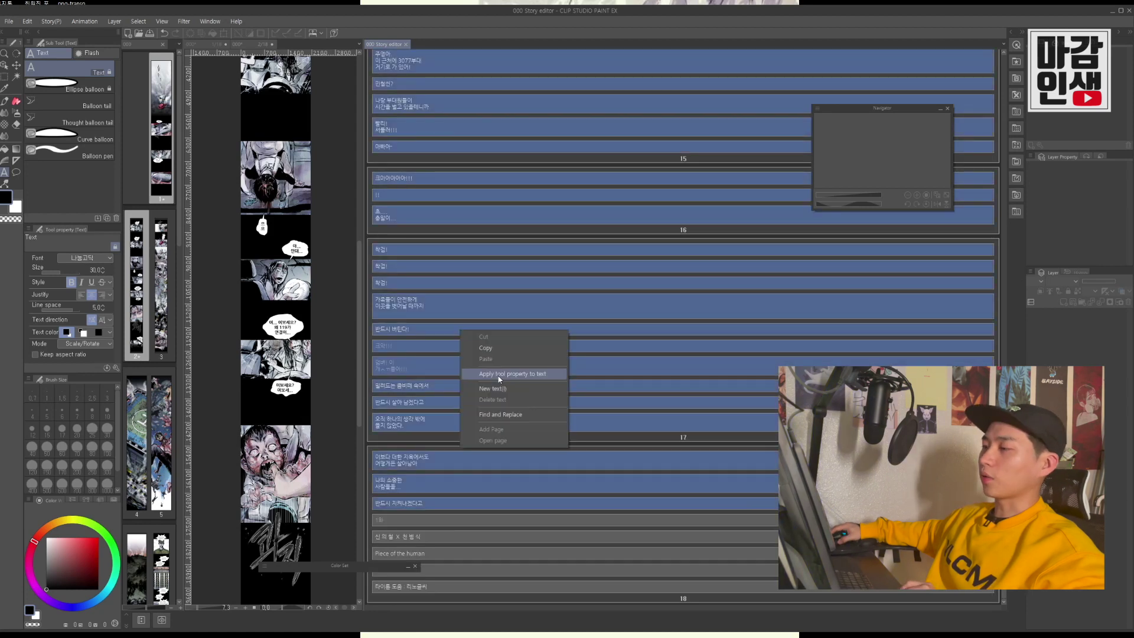
click(498, 374)
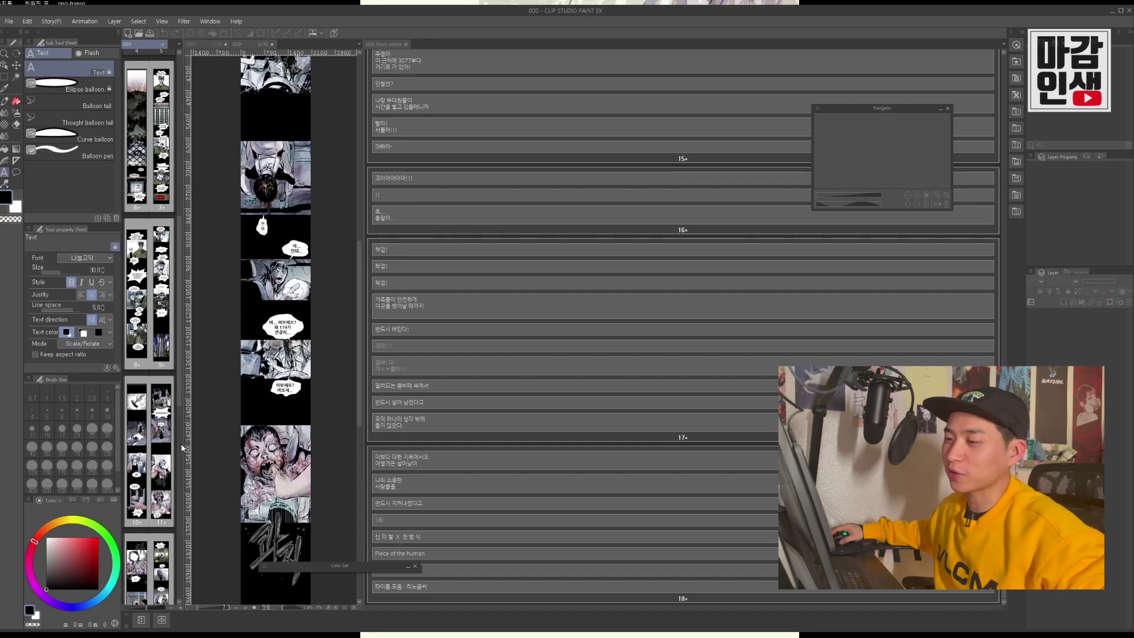
Open pages 16 and 15 and check the lettering in their speech balloons
right_click(487, 1)
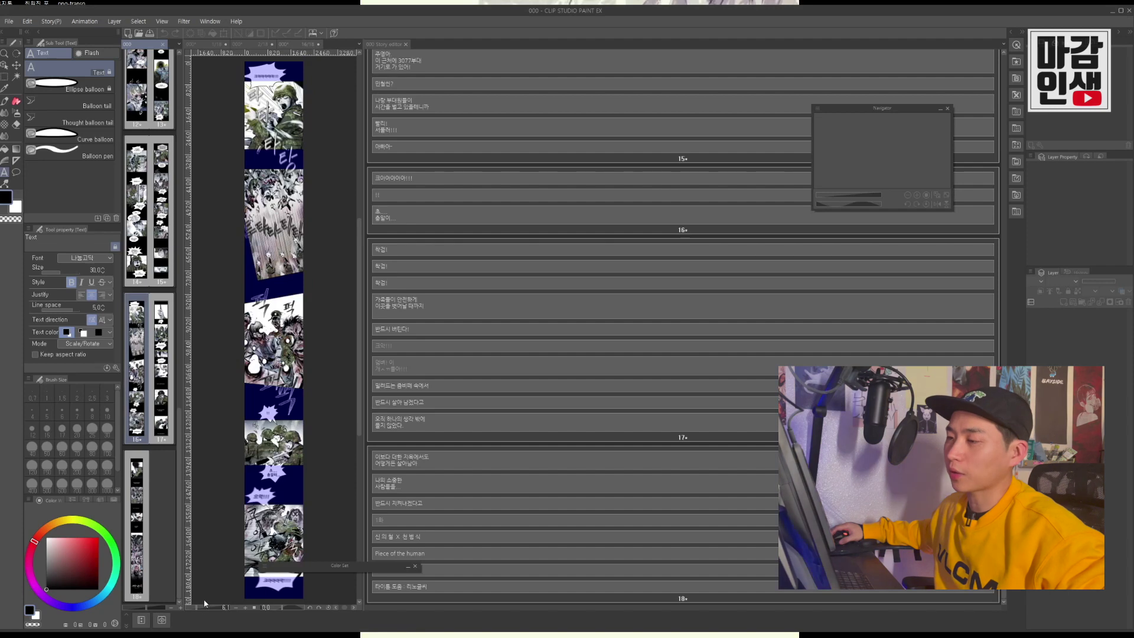
double_click(160, 258)
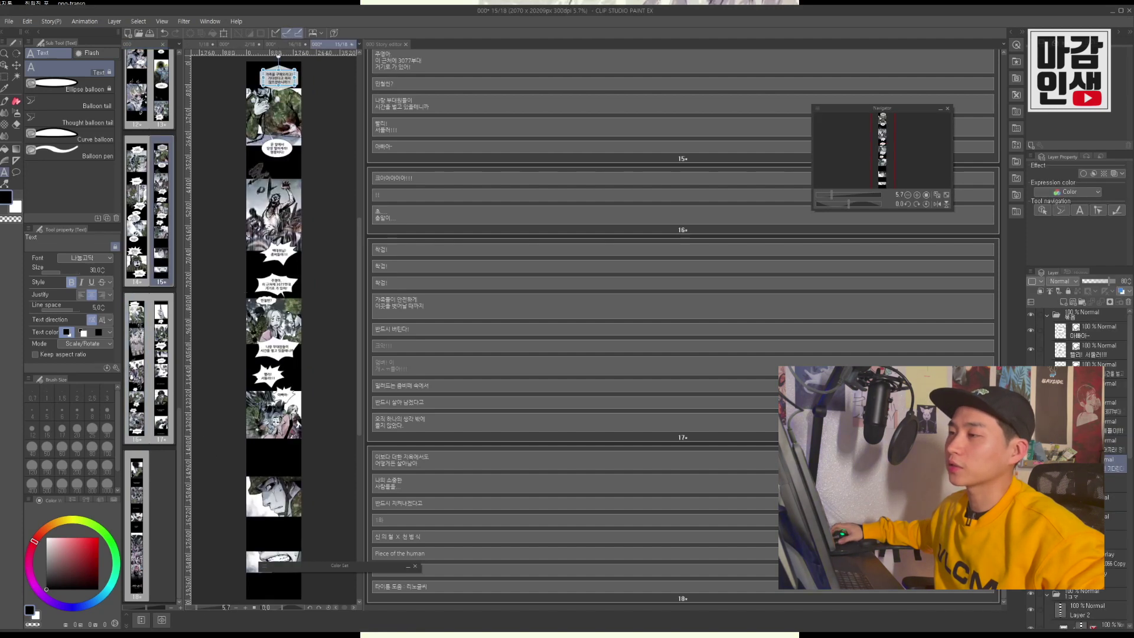
scroll(253, 297, up, 3)
scroll(254, 297, down, 2)
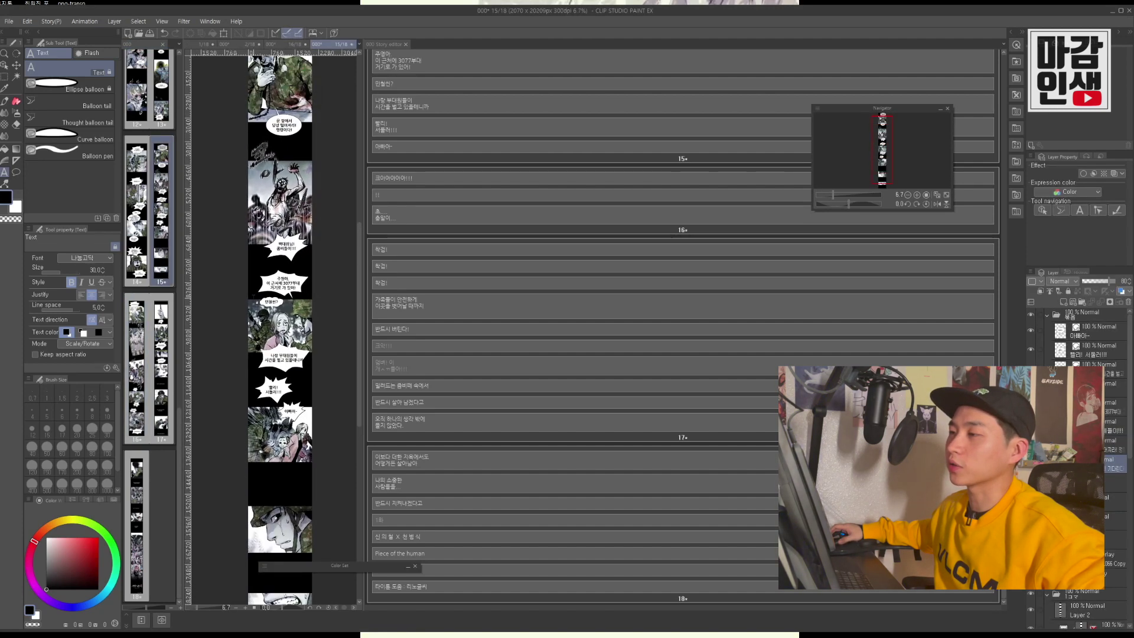